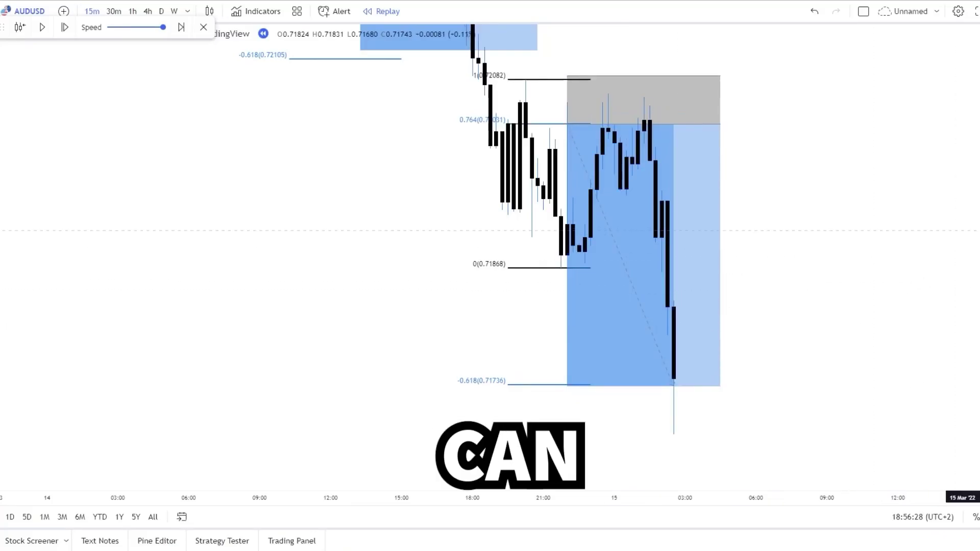
Step: Examine the price swings on the AUDUSD 15-minute replay chart to identify the prevailing trend
scroll(818, 253, "down", 5)
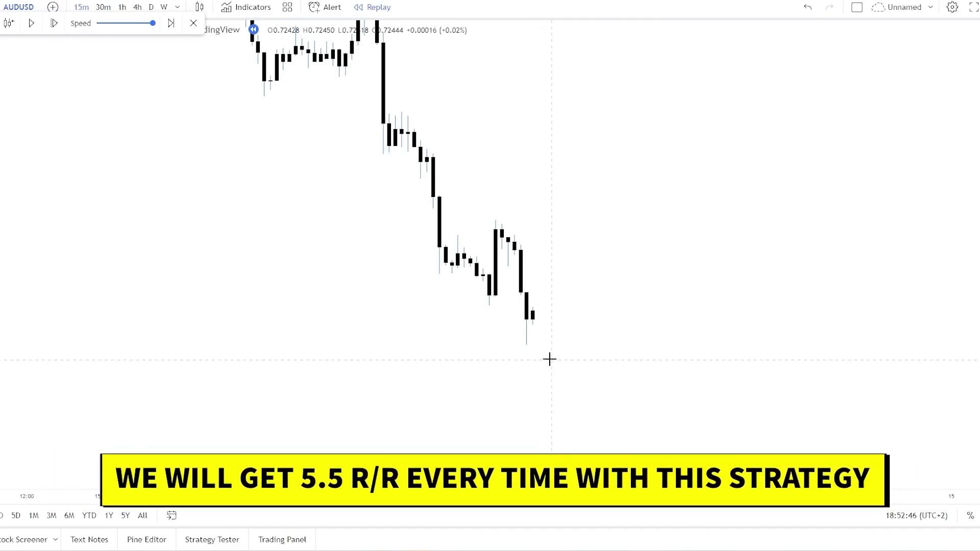
left_click_drag(549, 360, 577, 361)
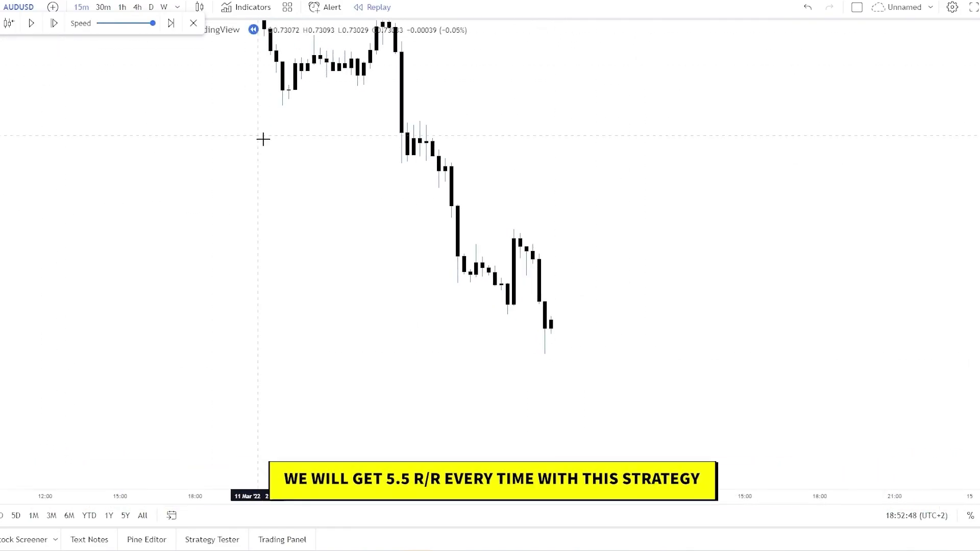
left_click_drag(308, 223, 335, 258)
scroll(340, 255, "down", 3)
left_click_drag(373, 203, 412, 282)
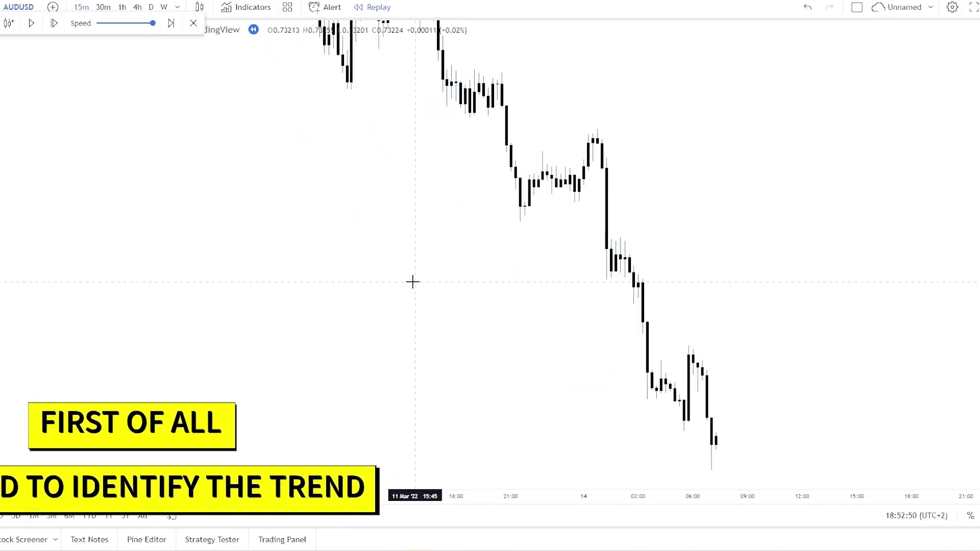
left_click_drag(558, 301, 481, 262)
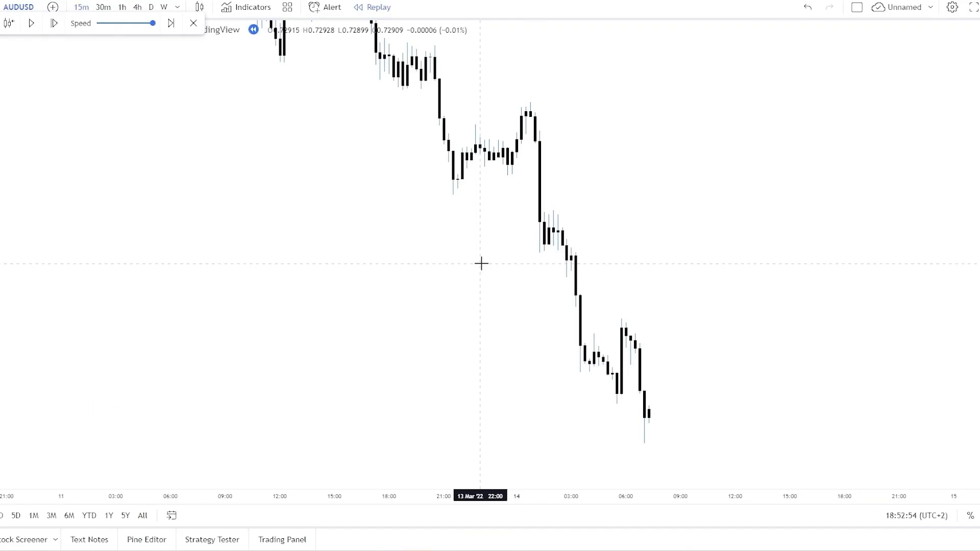
left_click_drag(619, 199, 640, 247)
scroll(641, 247, "up", 1)
left_click_drag(674, 278, 686, 295)
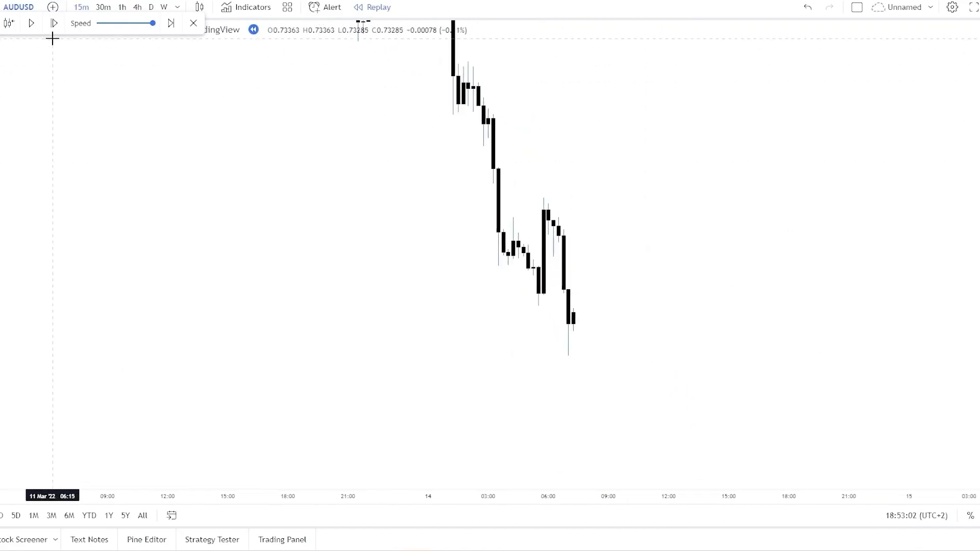
Step: Advance the bar replay candle by candle until price forms a lower low and pulls back toward the last lower high
left_click(54, 30)
left_click(54, 30)
left_click(54, 30)
left_click(54, 30)
left_click(54, 25)
left_click(55, 24)
left_click(55, 24)
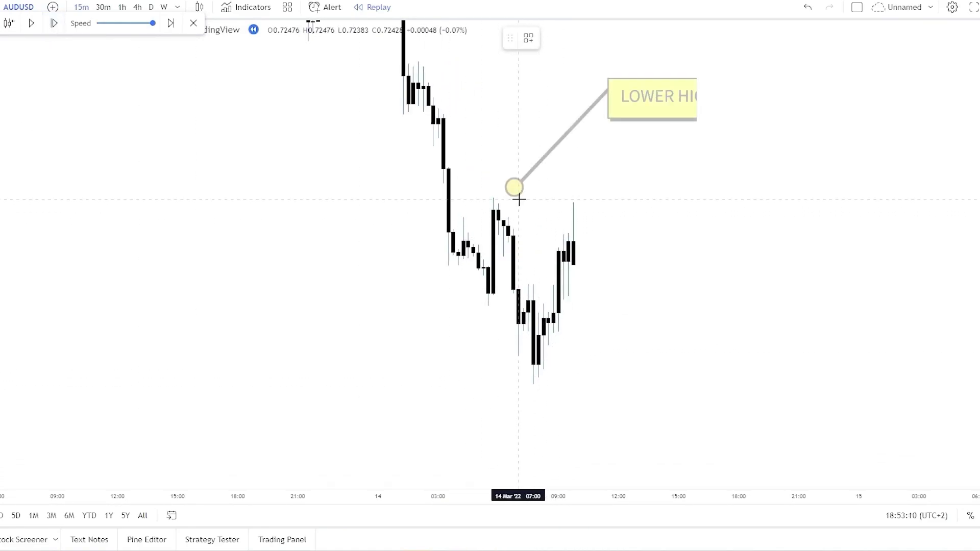
Step: Draw a Fibonacci retracement from the lower low at 0.72345 to the lower high at 0.72605
left_click(557, 383)
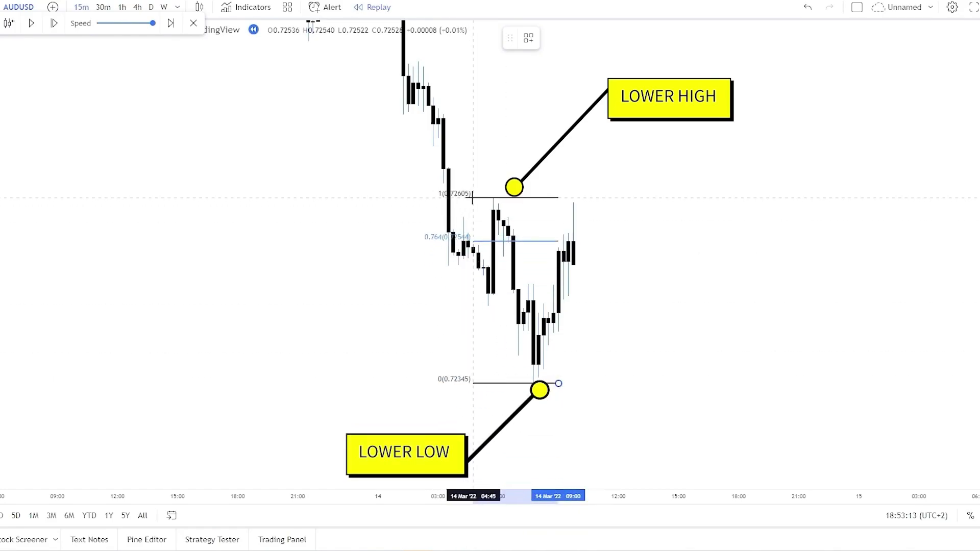
left_click(473, 198)
left_click(599, 247)
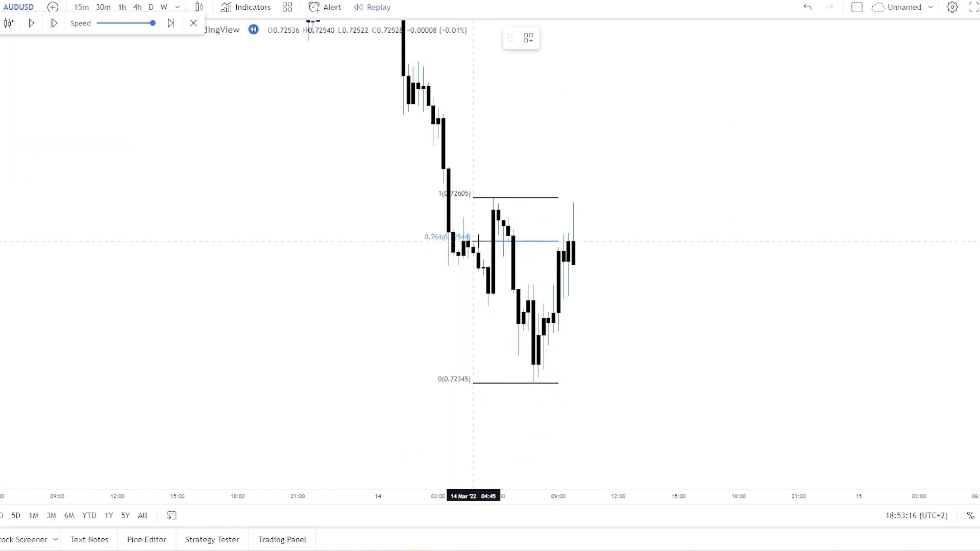
Step: Place a short position at the 0.764 level with a 0.00066 stop just above the 1 level and a 0.00345 target near -0.618
left_click(553, 240)
left_click_drag(559, 87, 560, 196)
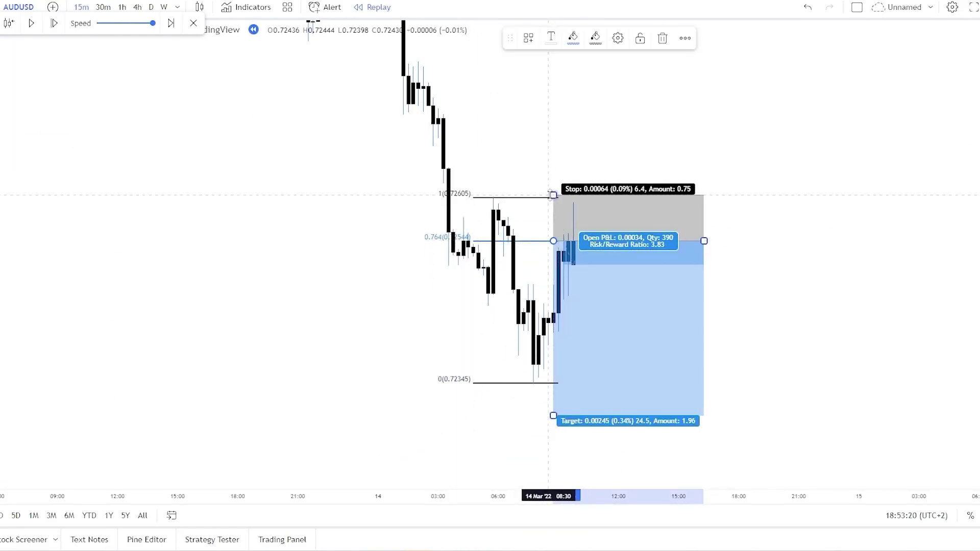
left_click_drag(551, 354, 552, 427)
left_click(504, 418)
left_click_drag(551, 180, 557, 180)
Step: Advance the replay candle by candle until price makes a new lower low and retraces toward the short entry
left_click(55, 25)
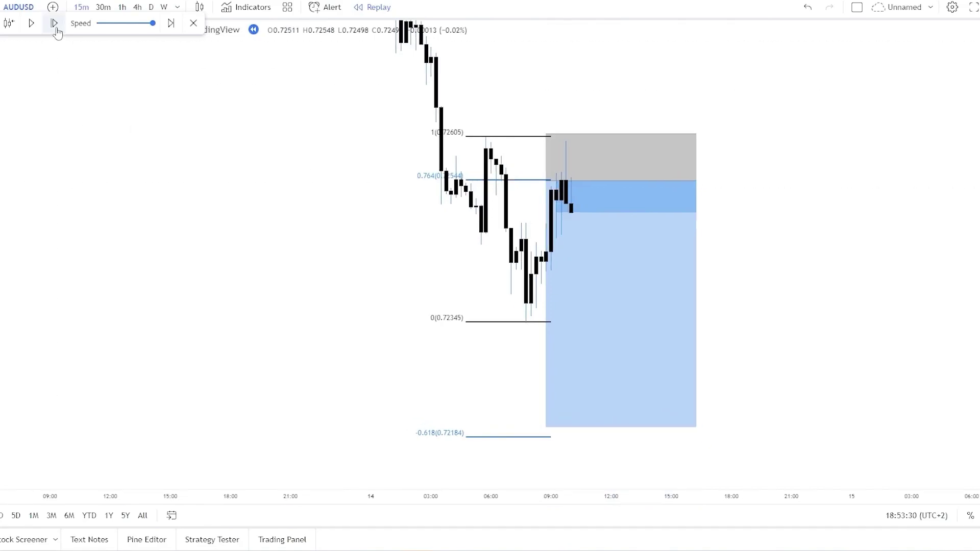
left_click(55, 24)
left_click(54, 24)
left_click(54, 25)
left_click(55, 24)
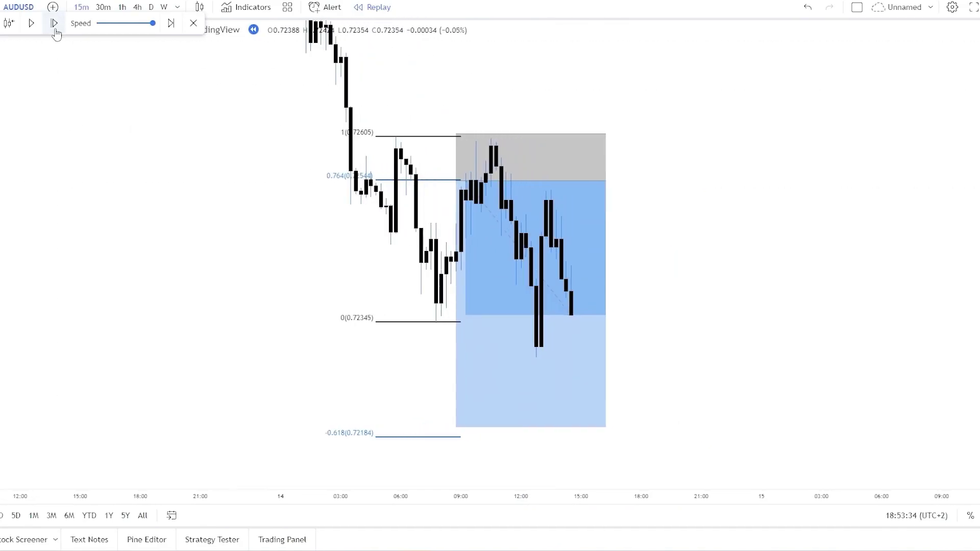
left_click(54, 25)
Step: Narrow the first short position and shift it back in time to start at 14 Mar 06:00
mouse_move(575, 179)
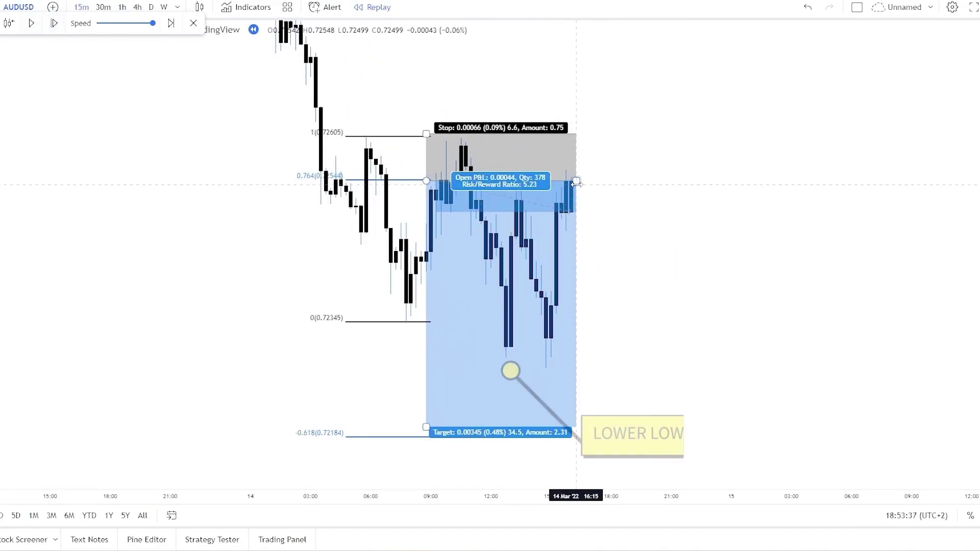
left_click_drag(576, 180, 511, 181)
left_click_drag(491, 211, 435, 208)
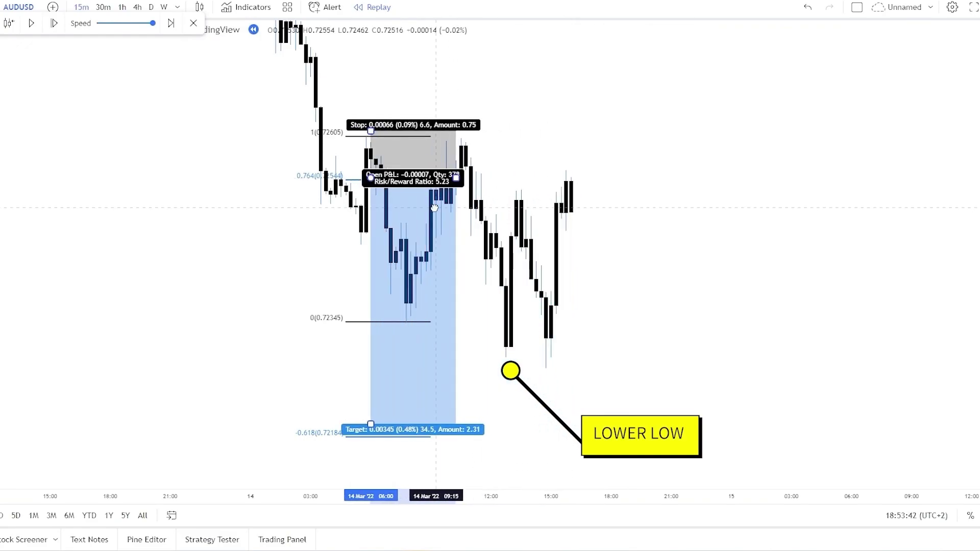
Step: Draw a second Fibonacci retracement from the new lower low at 0.72295 to the lower high at 0.72602
left_click(284, 156)
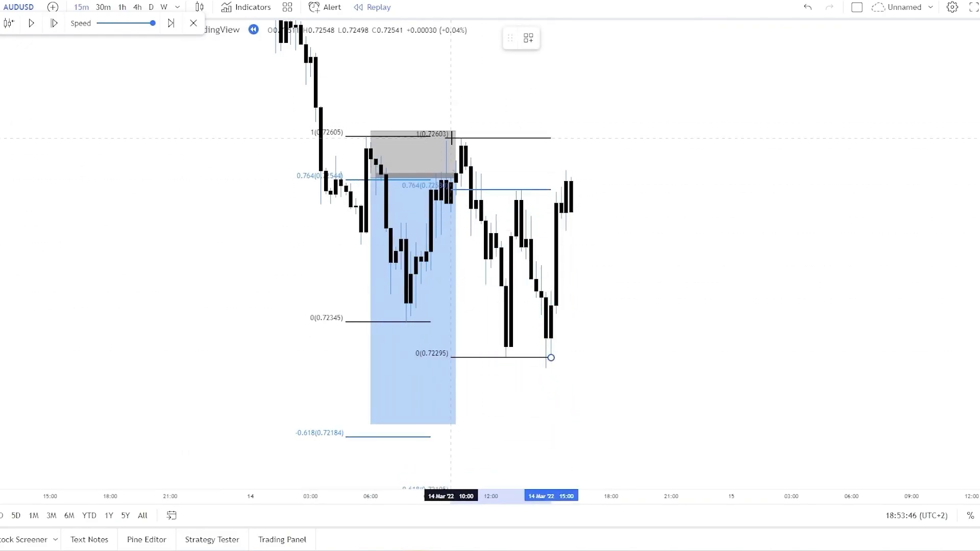
left_click(549, 354)
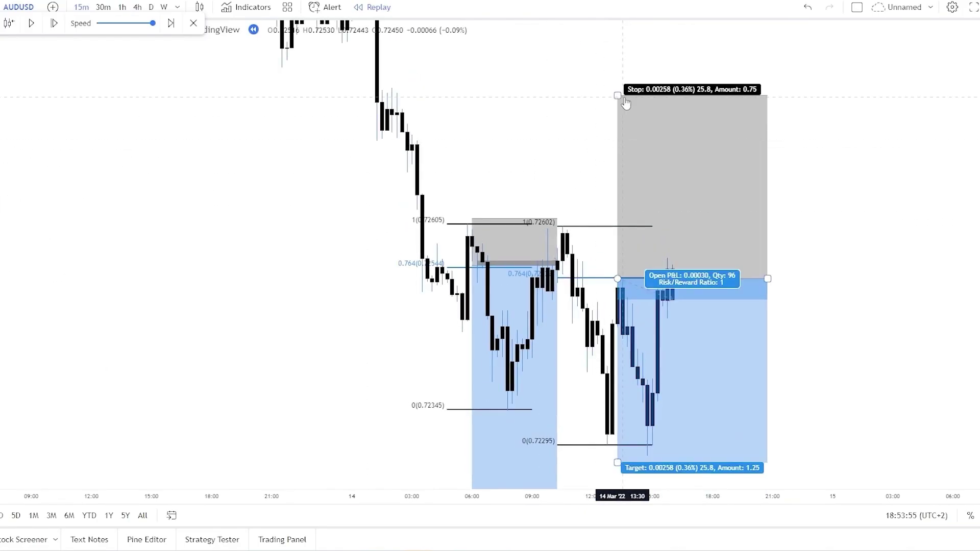
Step: Set the second short position's stop to 0.00075 just above the 1 level and extend its target to the -0.618 level
left_click_drag(626, 102, 626, 230)
left_click_drag(609, 463, 564, 411)
left_click_drag(549, 367, 541, 415)
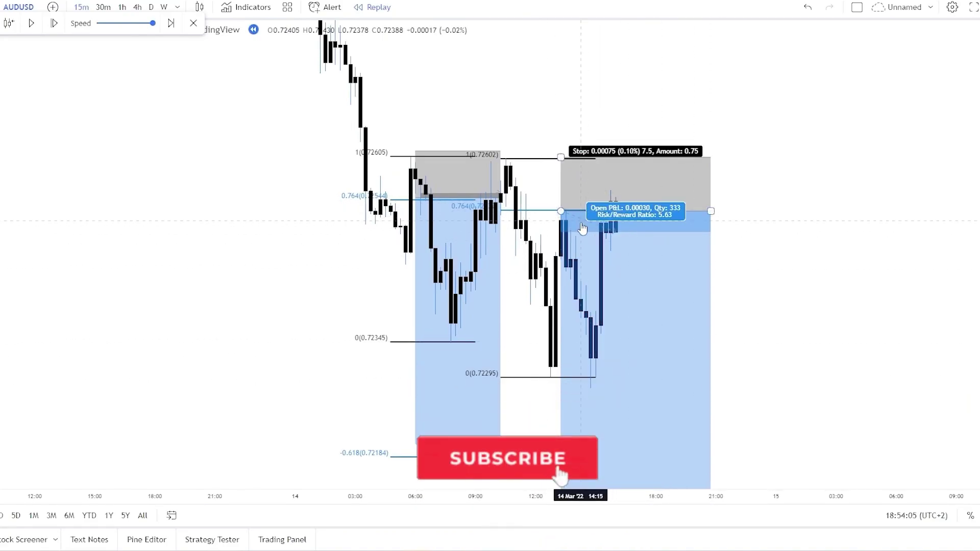
mouse_move(531, 121)
left_mouse_down()
mouse_move(527, 109)
mouse_move(531, 124)
left_mouse_up()
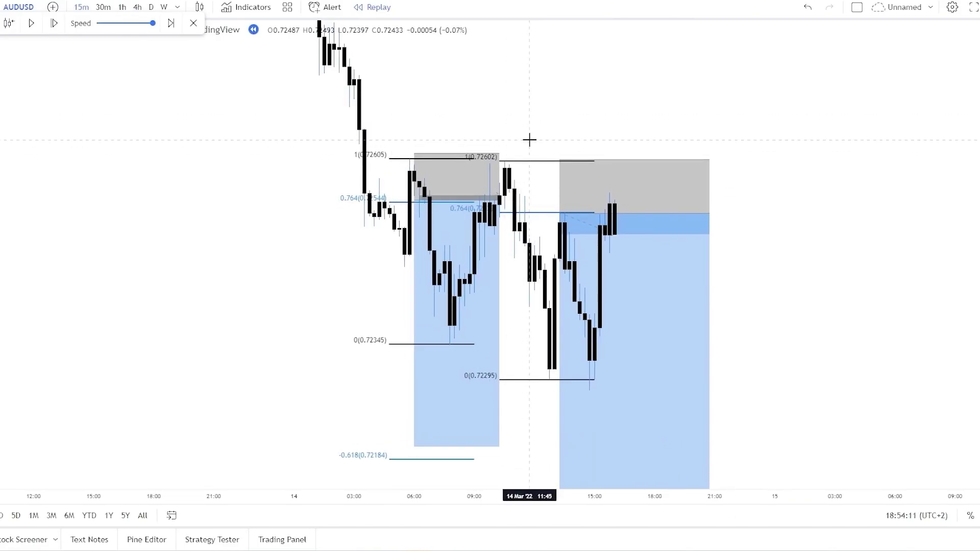
left_click_drag(529, 135, 525, 103)
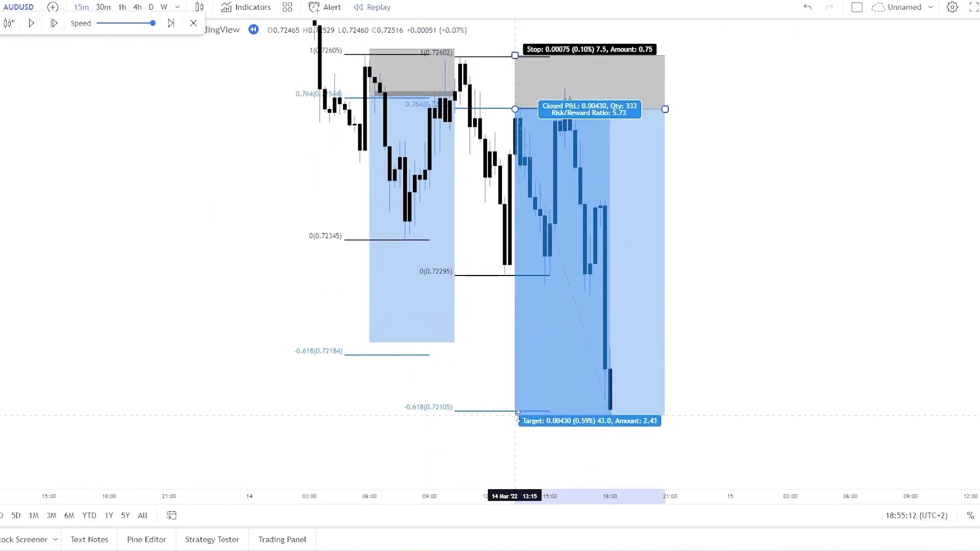
Step: Extend the first short position's target to 0.00359, close to its -0.618 level
left_click(382, 343)
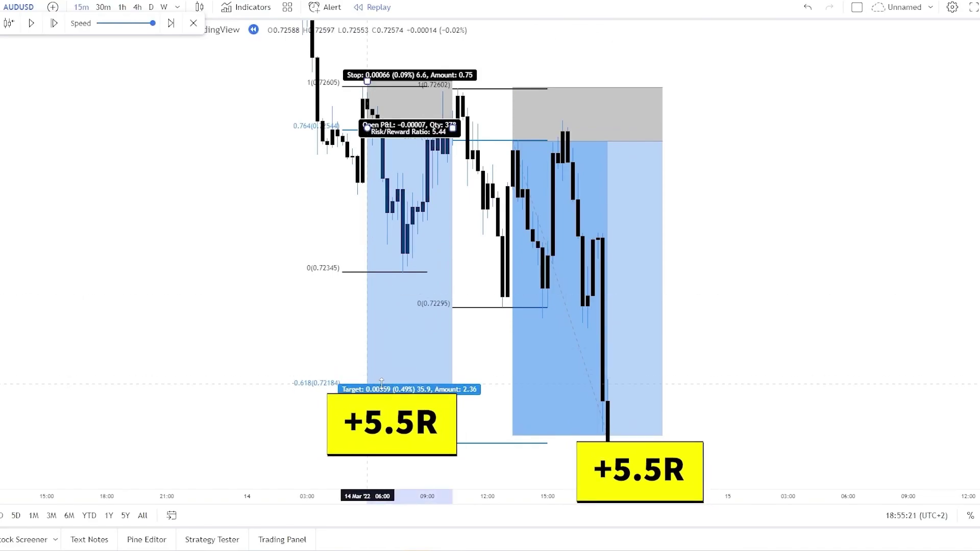
left_click(490, 347)
Step: Play the replay past the second target until price forms another lower low and pulls back, and pause it there
left_click_drag(883, 297, 881, 280)
left_click_drag(972, 275, 969, 317)
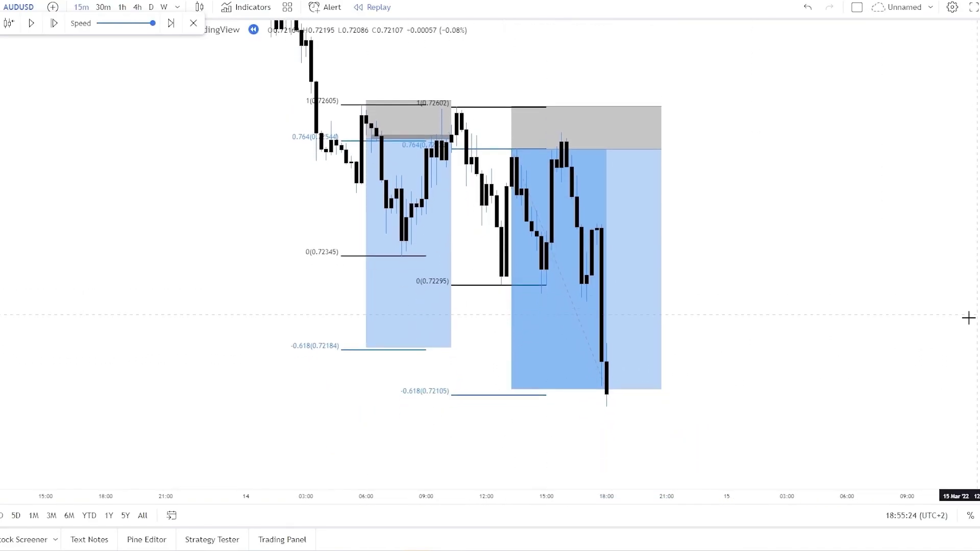
scroll(730, 306, "down", 2)
left_click_drag(763, 286, 739, 310)
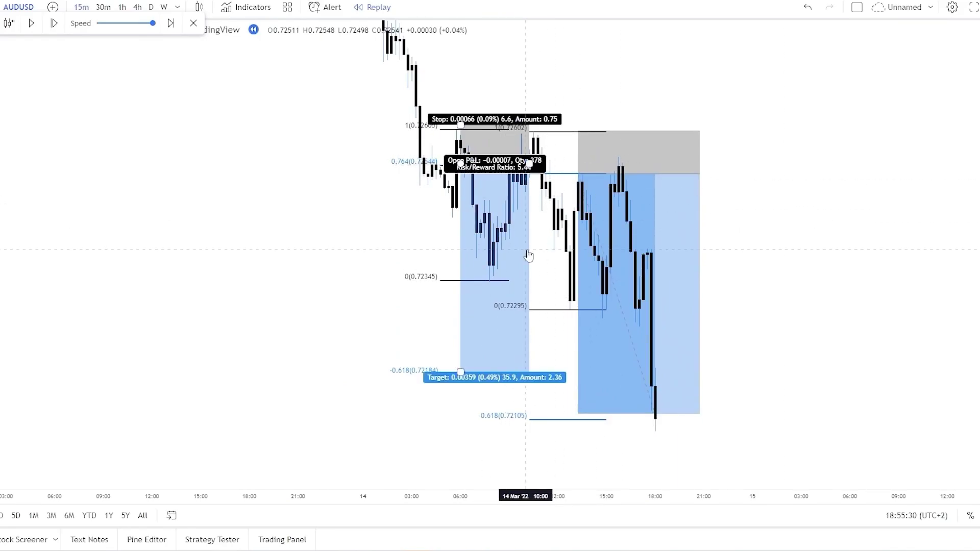
left_click_drag(531, 253, 500, 204)
left_click(31, 23)
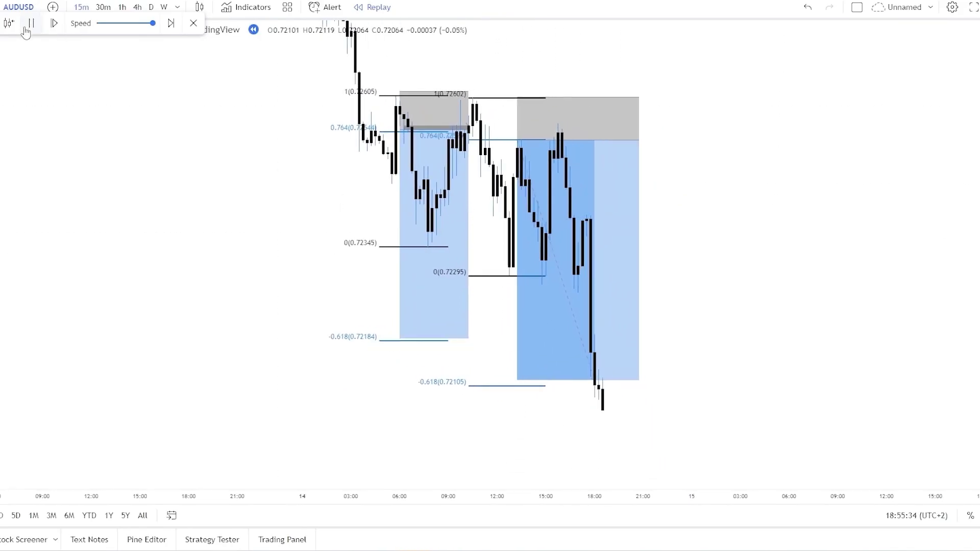
left_click(31, 23)
Step: Draw a third Fibonacci retracement from the lower low at 0.71868 to the lower high at 0.72082
left_click_drag(856, 306, 811, 247)
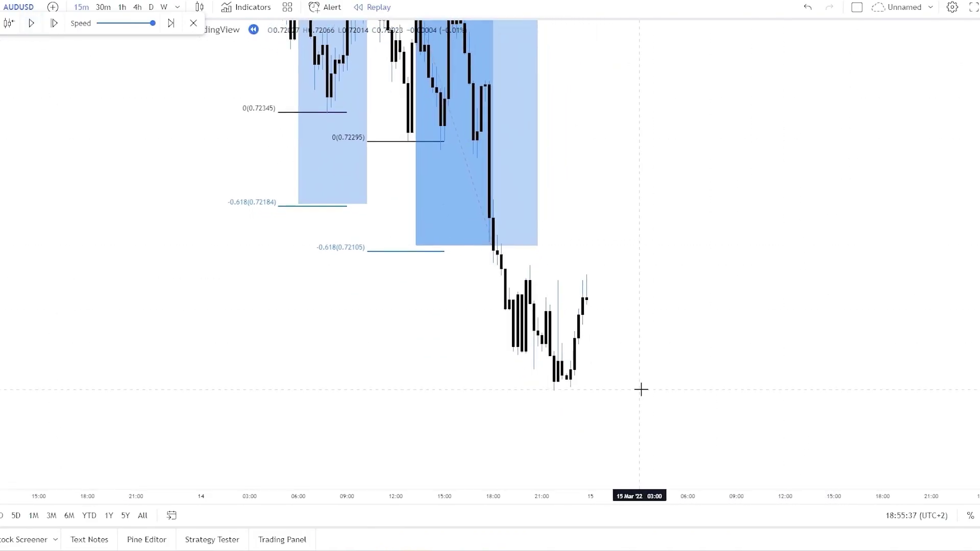
left_click_drag(641, 389, 663, 364)
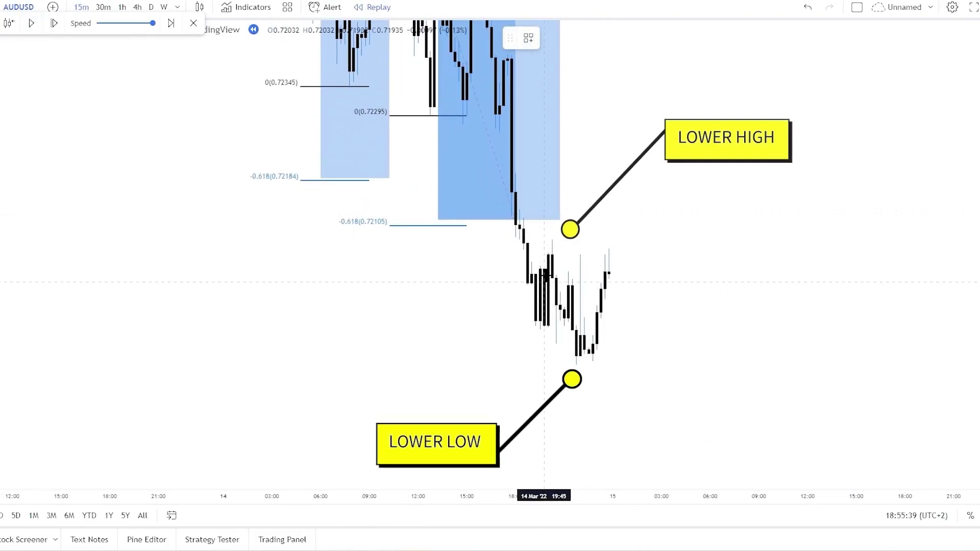
left_click(596, 364)
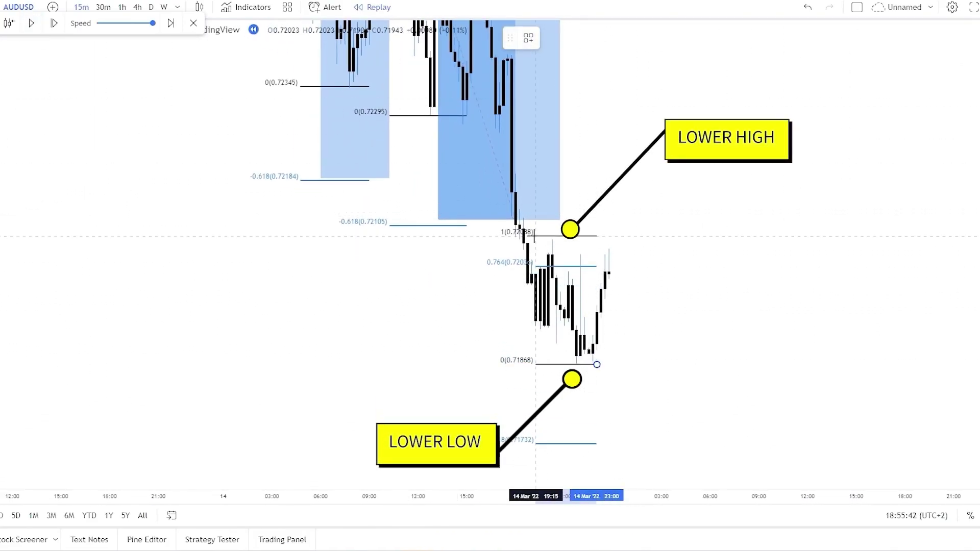
left_click(540, 240)
Step: Place a third short position with its entry on the newest retracement's 0.764 level
mouse_move(937, 345)
left_mouse_down()
mouse_move(954, 310)
mouse_move(977, 174)
left_mouse_up()
scroll(595, 265, "up", 4)
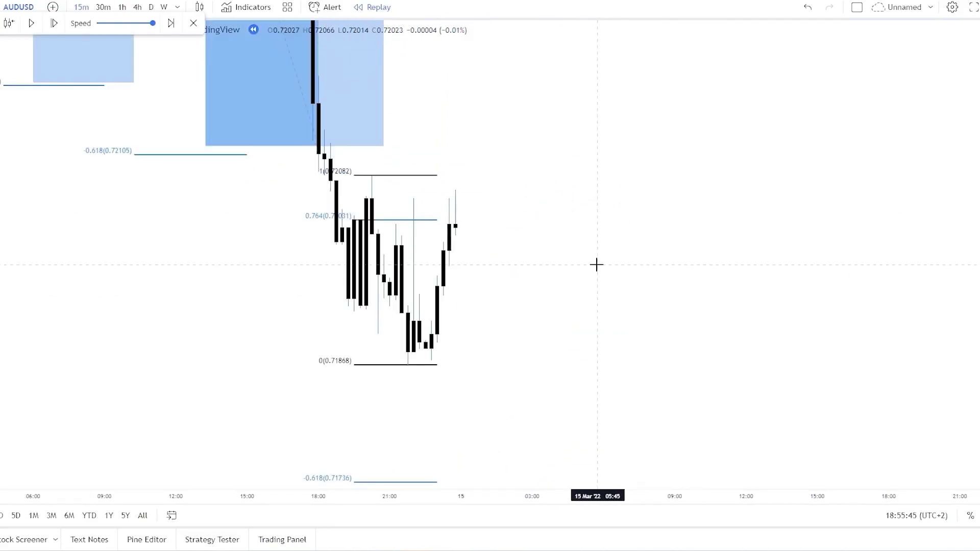
left_click_drag(595, 265, 827, 278)
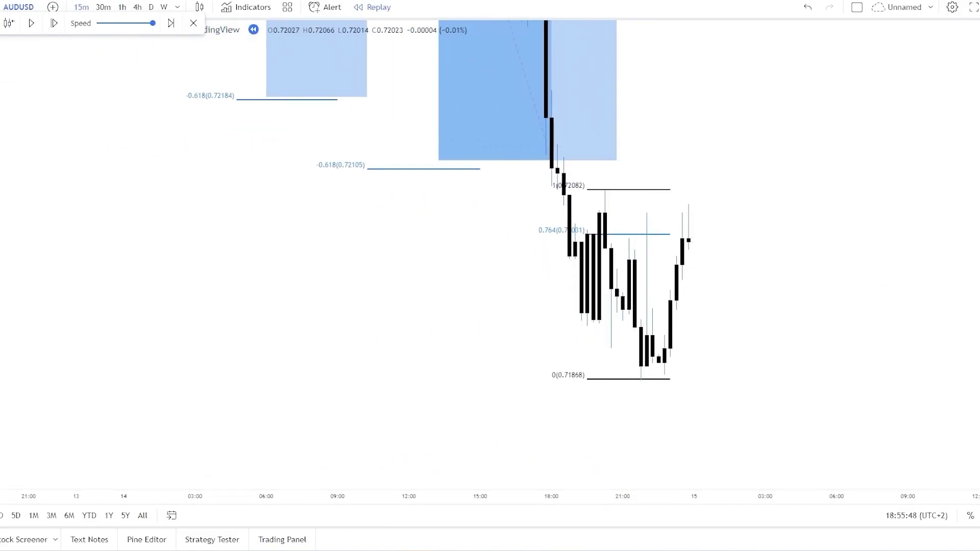
left_click(2, 183)
left_click(644, 233)
Step: Set the third short position's stop to 0.00055 just above the 1 level and its target to the -0.618 level at 0.71736
left_click_drag(836, 129, 838, 302)
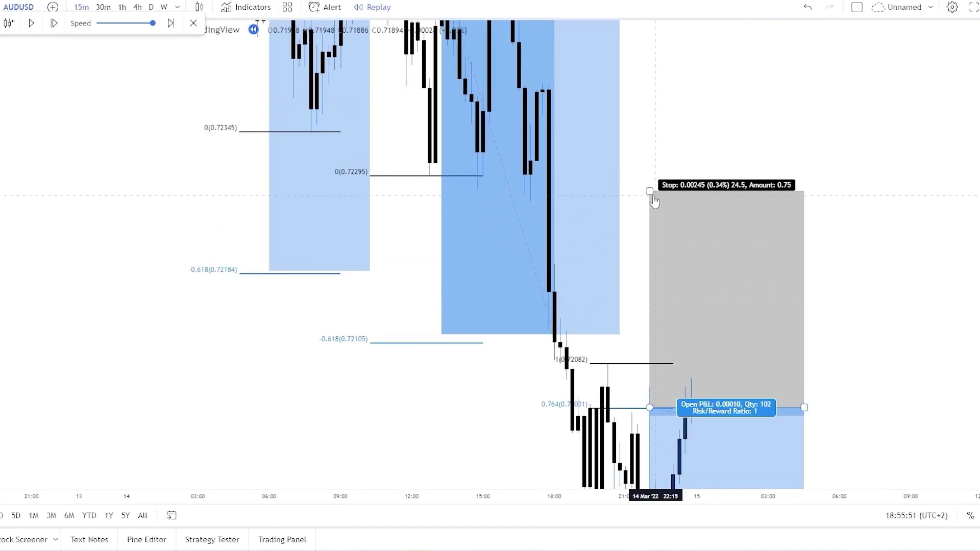
left_click_drag(650, 192, 618, 359)
left_click_drag(617, 454, 644, 170)
left_click_drag(870, 187, 838, 185)
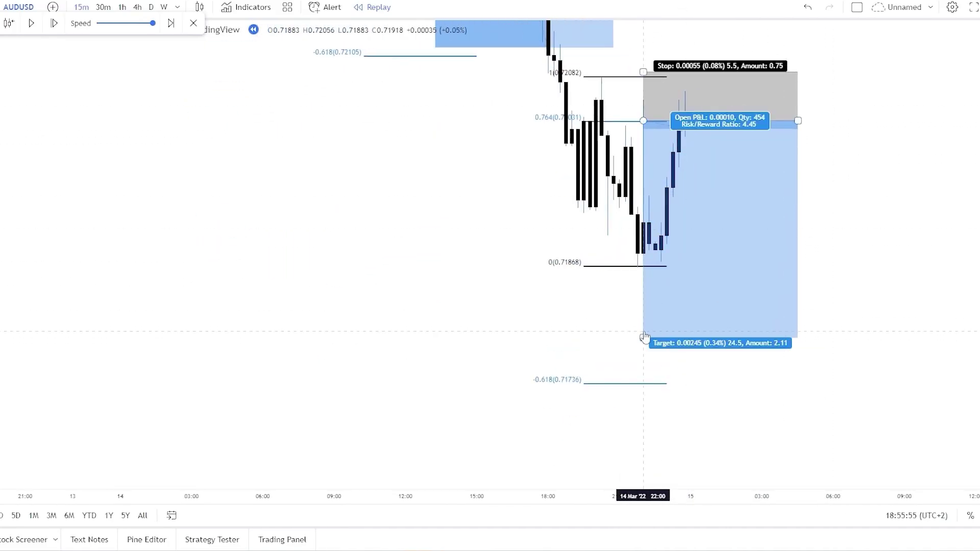
left_click_drag(644, 338, 645, 385)
left_click_drag(604, 338, 568, 396)
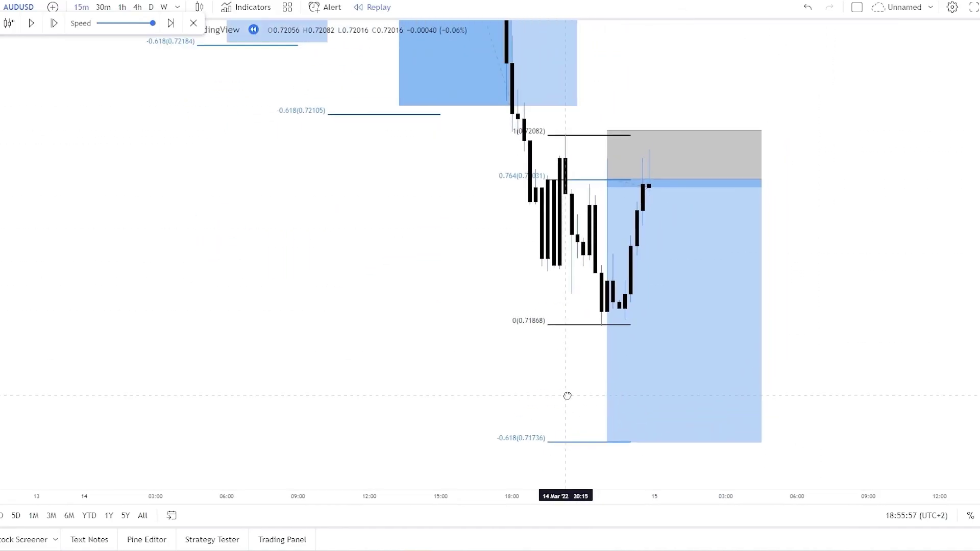
left_click(642, 267)
Step: Advance the replay candle by candle until price reaches the third short position's target
left_click_drag(847, 230, 842, 253)
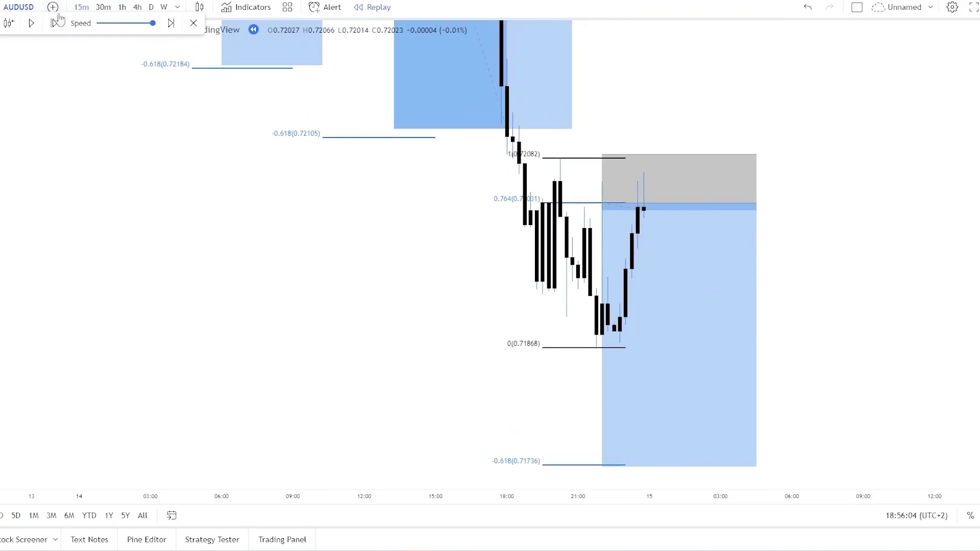
left_click(56, 25)
left_click(56, 25)
left_click(56, 24)
left_click(56, 24)
left_click(56, 24)
left_click(59, 26)
left_click(60, 27)
left_click(59, 26)
left_click(60, 27)
left_click(60, 27)
left_click(60, 26)
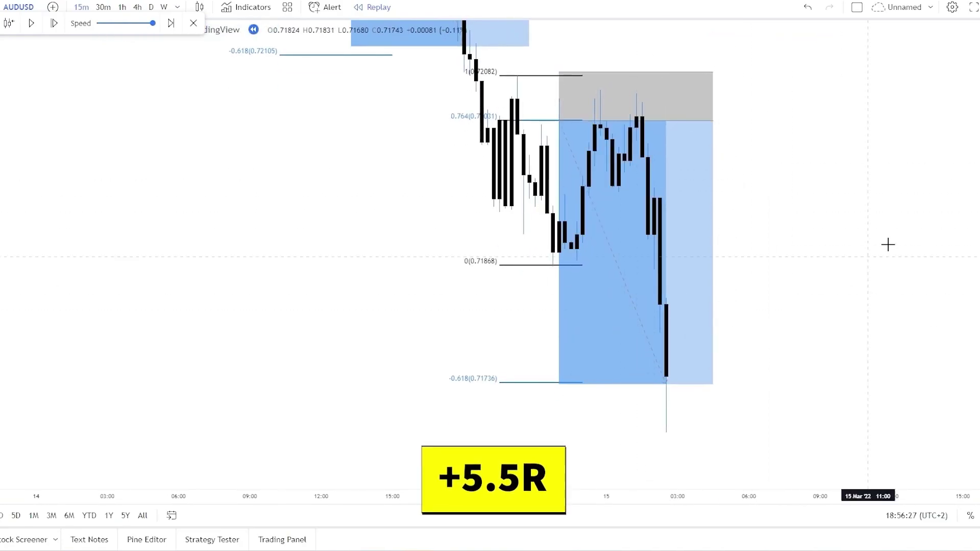
Step: Review the three short trades and their retracements together across the downtrend
scroll(766, 320, "down", 3)
left_click_drag(816, 238, 760, 387)
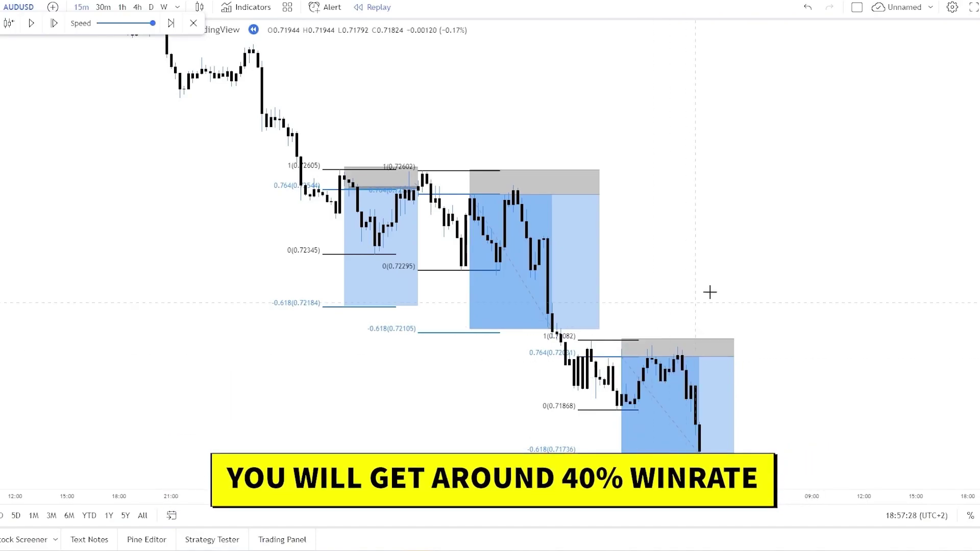
scroll(689, 219, "down", 3)
scroll(721, 227, "up", 1)
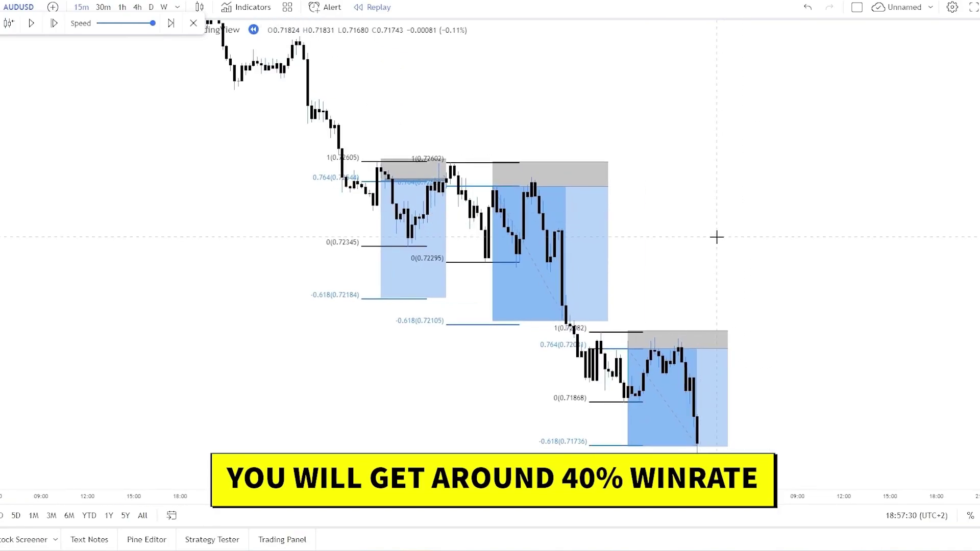